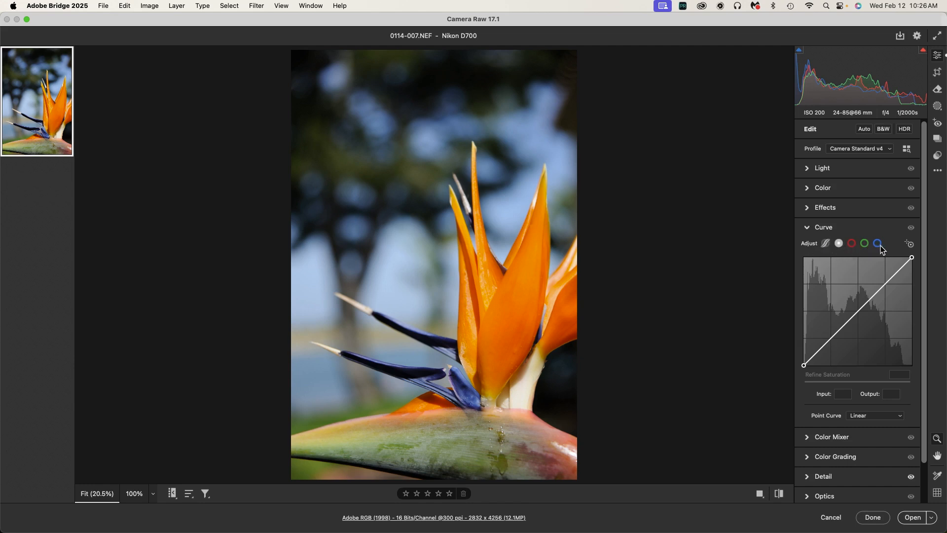
Step: Examine the parametric curve's region controls and compare them with the Light adjustments
left_click(826, 244)
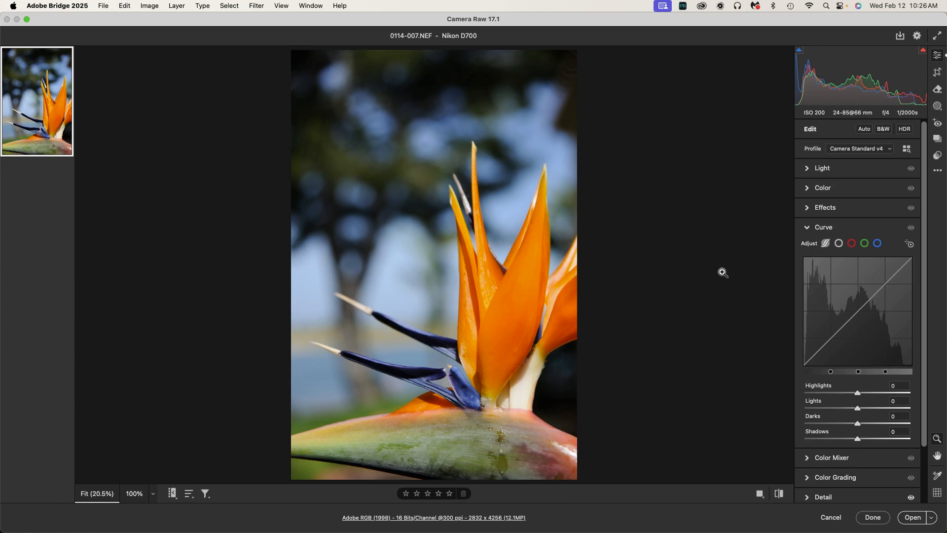
left_click(808, 170)
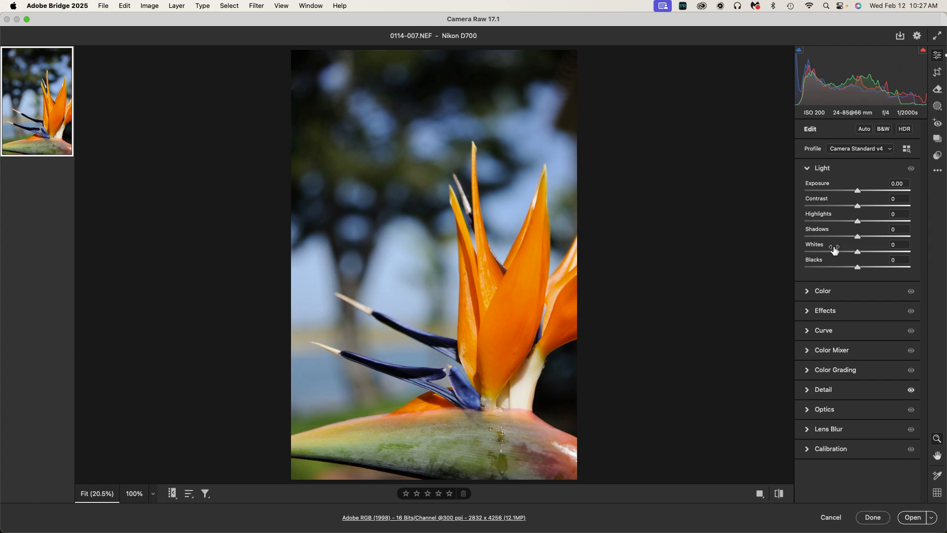
left_click(807, 169)
left_click(807, 226)
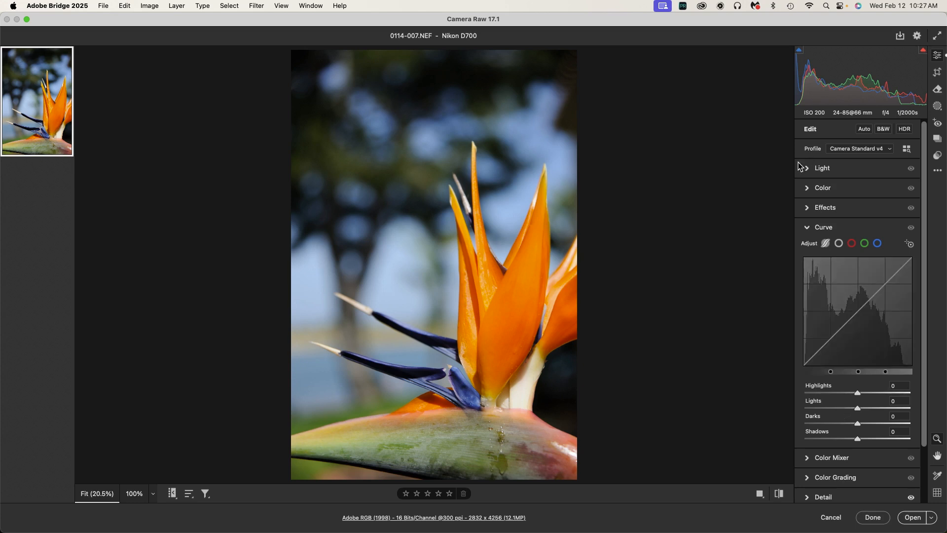
left_click(809, 173)
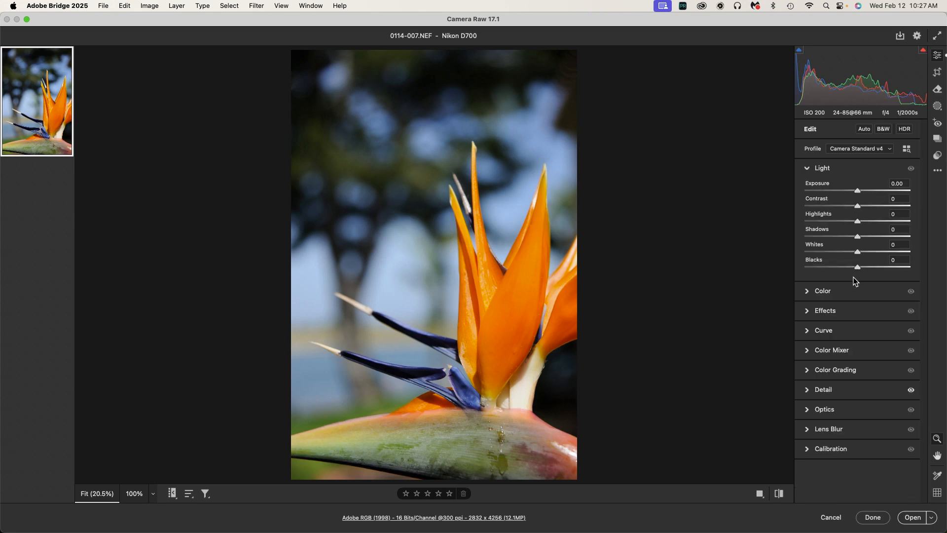
left_click(818, 170)
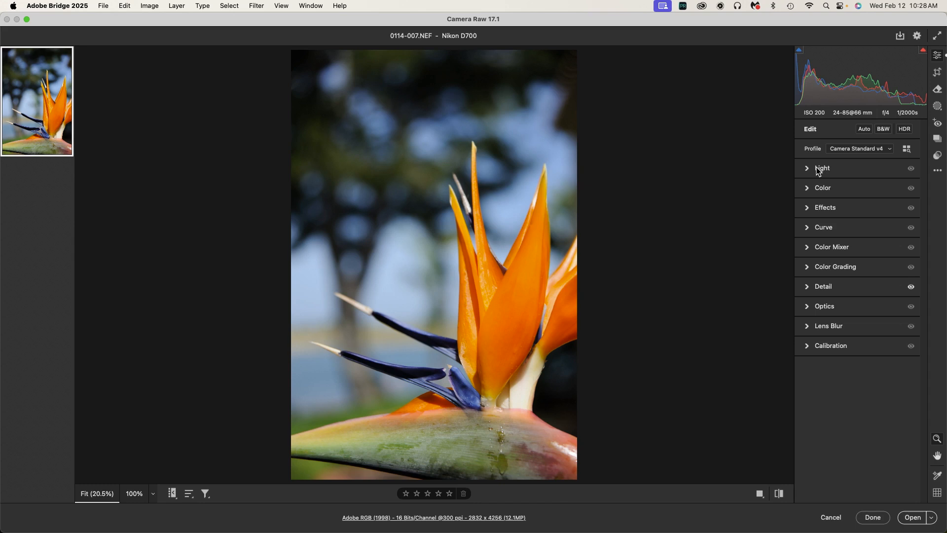
left_click(808, 228)
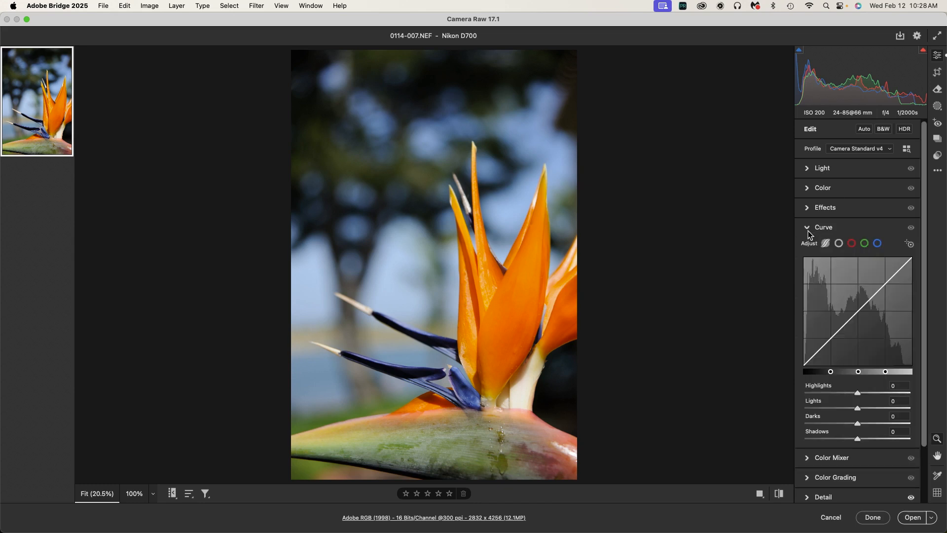
Step: Add three points to the RGB point curve at the quarter-tone, midtone and three-quarter-tone grid intersections
left_click(839, 244)
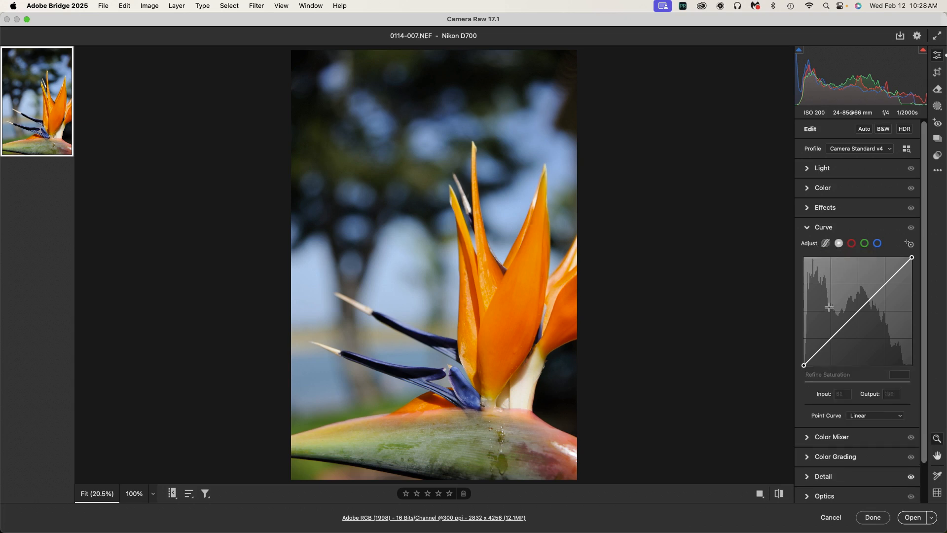
left_click(829, 338)
left_click(857, 309)
left_click(886, 285)
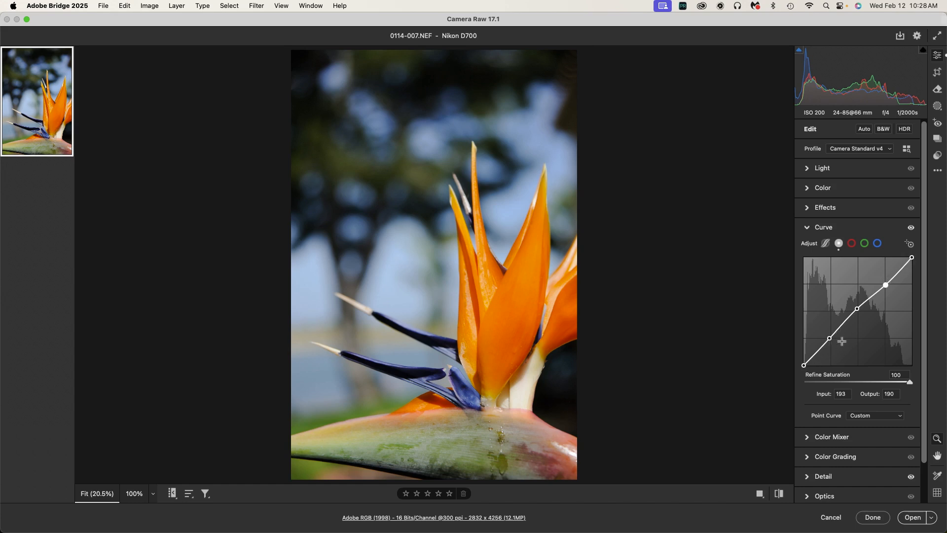
Step: Cycle through the curve points to the shadow point and set its input to 64
key("ctrl+Tab")
key("ctrl+Tab")
key("ctrl+Tab")
key("ctrl+Tab")
key("ctrl+Tab")
key("ctrl+Tab")
key("ctrl+Tab")
key("ctrl+shift+Tab")
key("ctrl+shift+Tab")
key("ctrl+shift+Tab")
key("ctrl+shift+Tab")
left_click(845, 395)
key("Up")
key("Up")
key("Up")
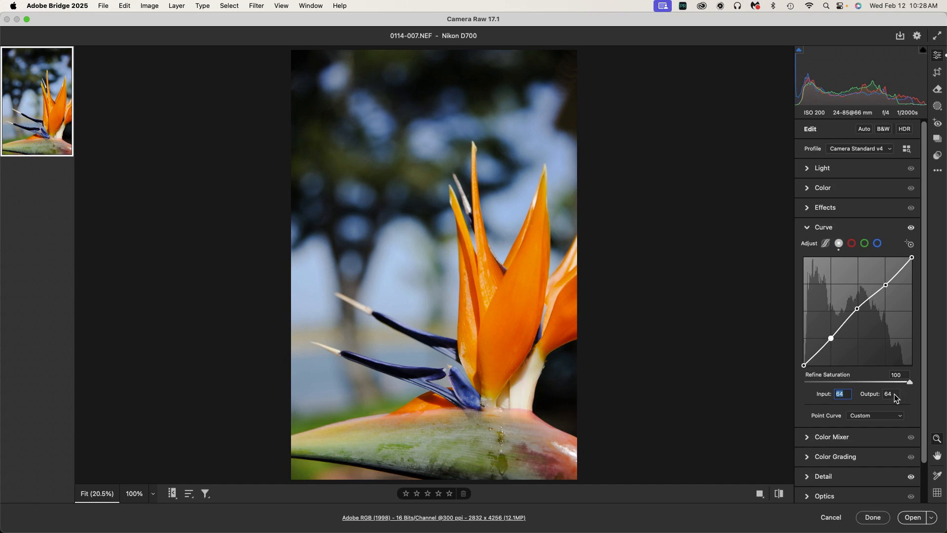
Step: Set the midtone curve point to input 128 and output 128
left_click(857, 309)
left_click(845, 393)
key("Up")
key("Up")
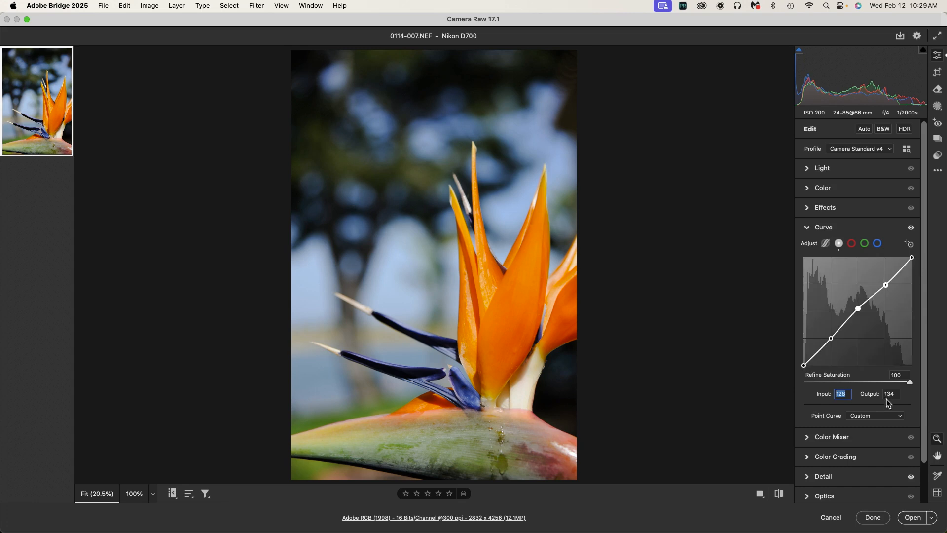
left_click_drag(890, 394, 895, 405)
key("Down")
key("Down")
key("Down")
key("Down")
key("Down")
key("Down")
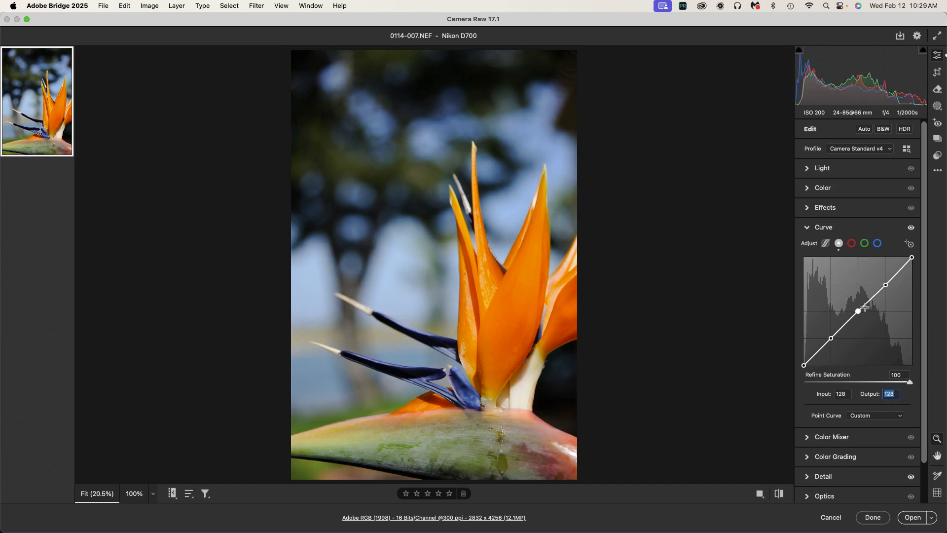
Step: Set the highlight curve point to input 192 and output 192
left_click(886, 285)
left_click(850, 397)
key("Down")
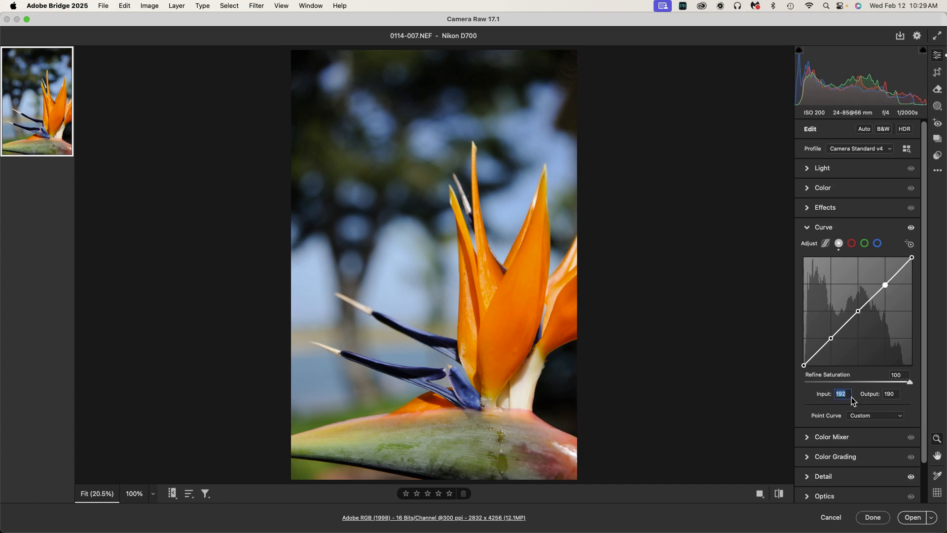
key("Tab")
left_click(897, 396)
key("Up")
key("Up")
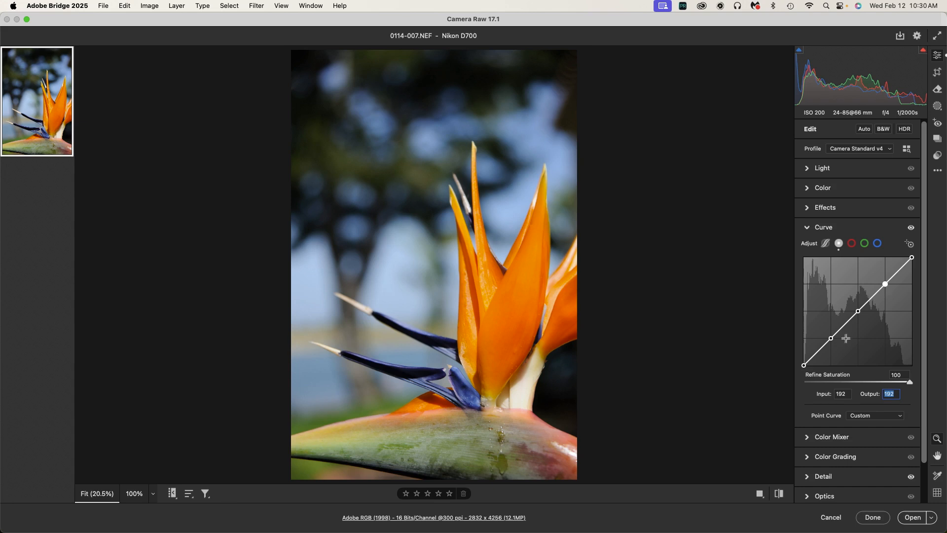
Step: Save the point curve as a preset named 64-128-192 in the Curves folder
left_click(878, 418)
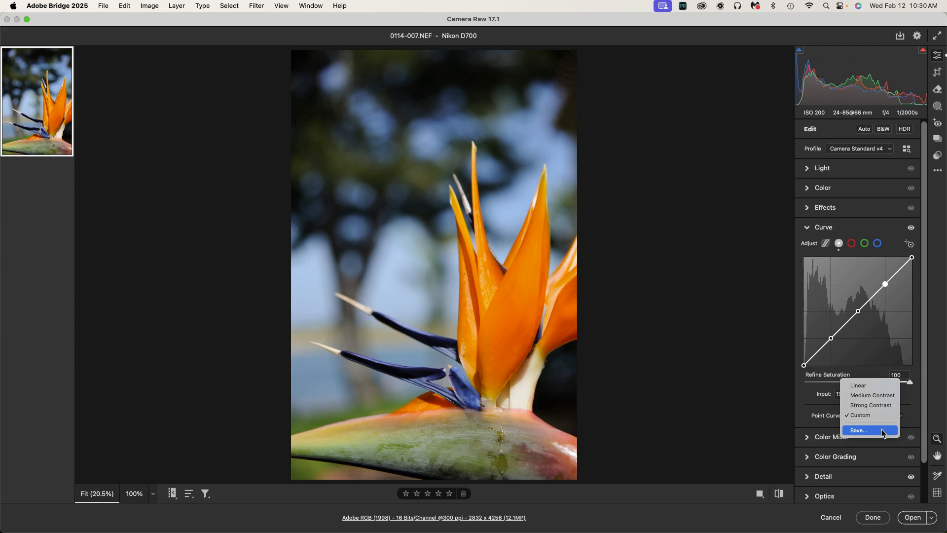
left_click(882, 432)
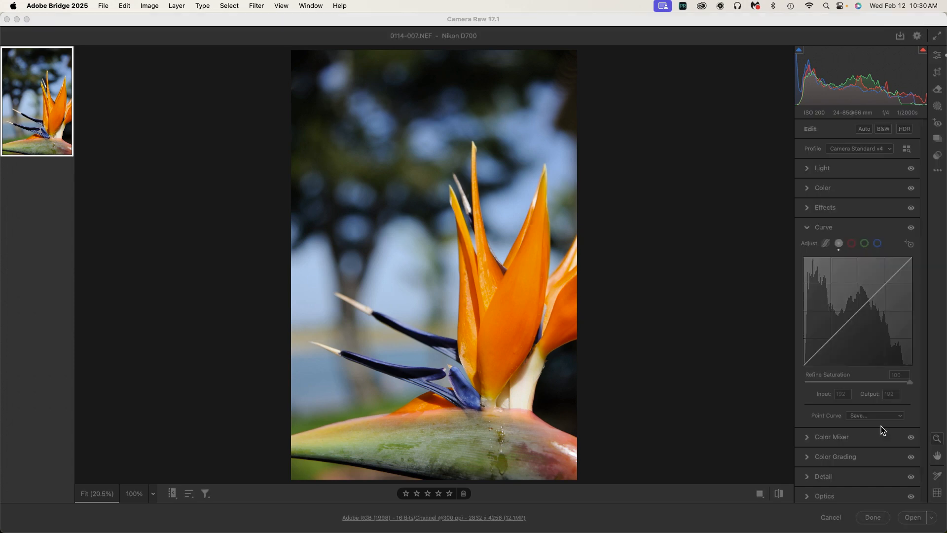
left_click_drag(415, 69, 590, 85)
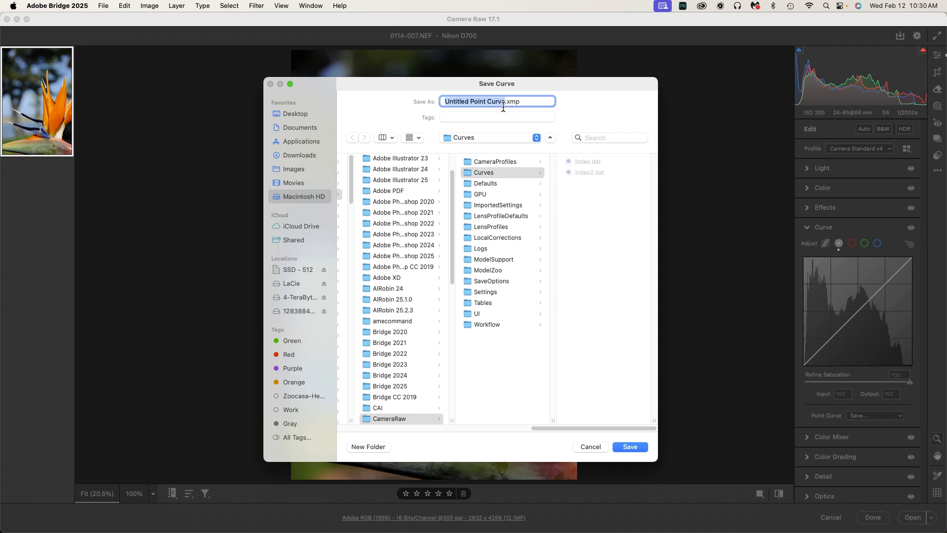
type("64-128-192")
left_click(635, 446)
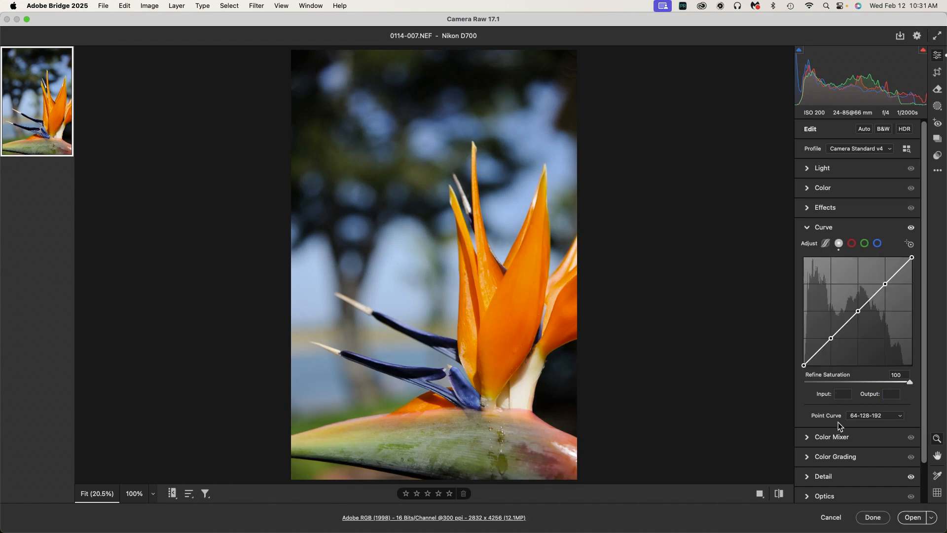
Step: Reset the point curve to Linear and reapply the saved 64-128-192 curve
left_click(884, 420)
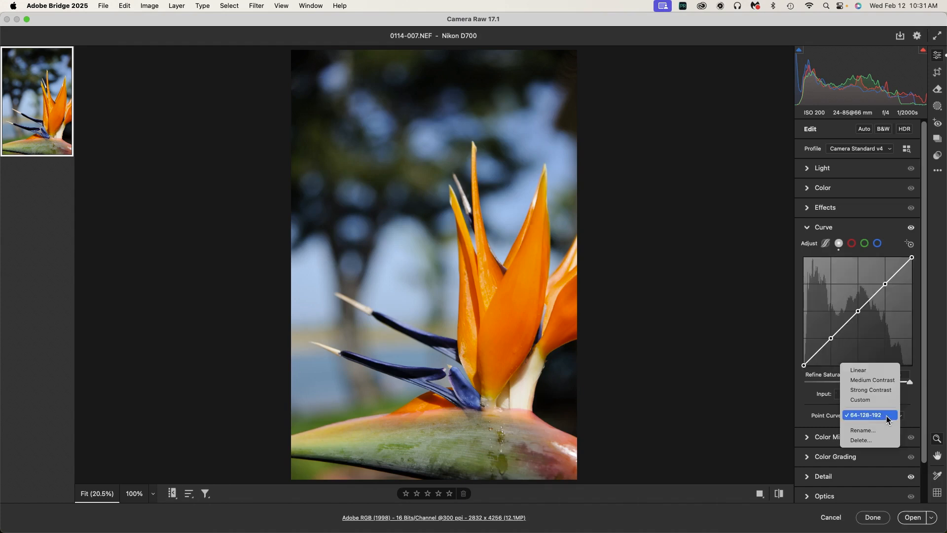
left_click(882, 377)
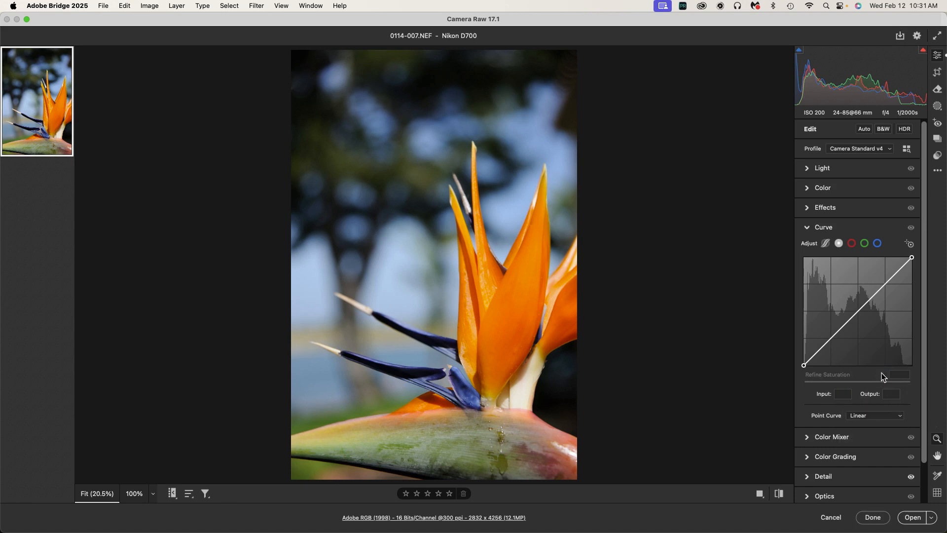
left_click(871, 416)
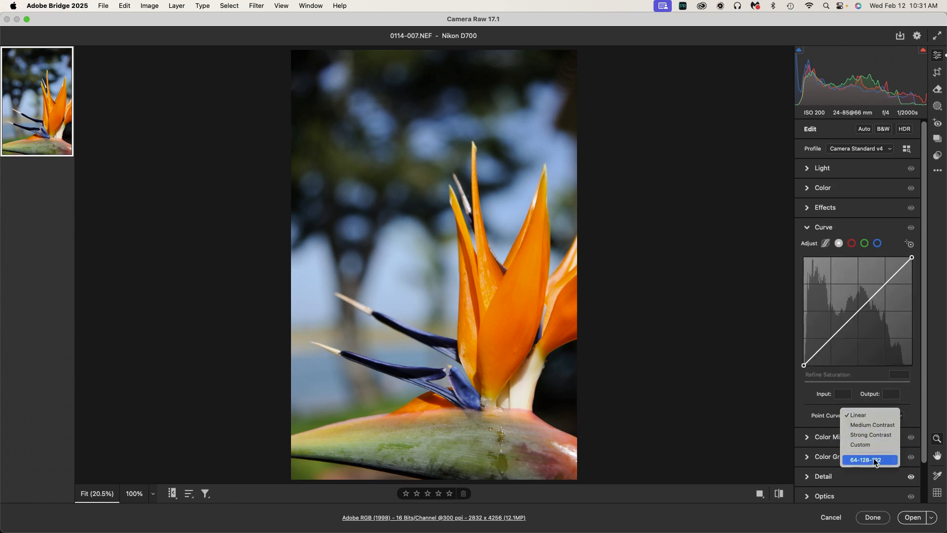
left_click(890, 461)
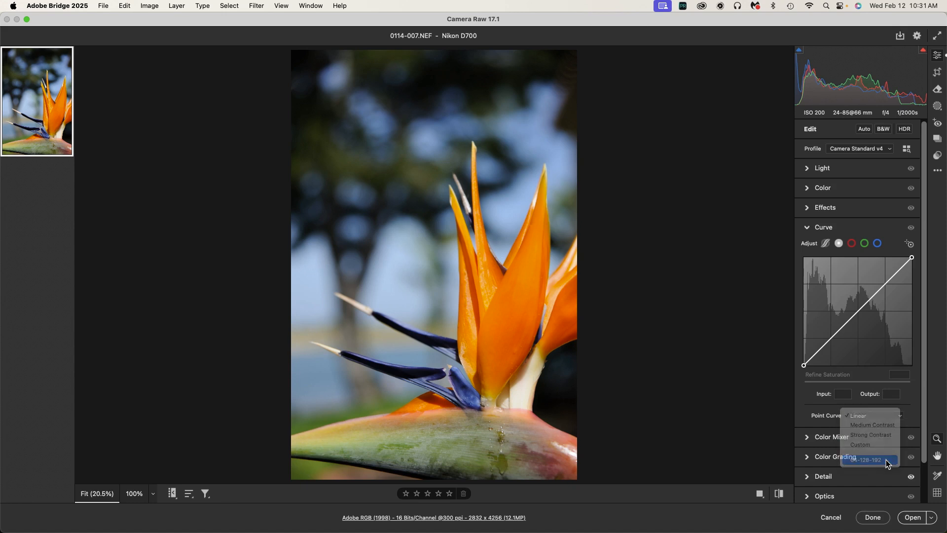
Step: Select the highlight curve point at input 192 and raise its output to 202
left_click(884, 283)
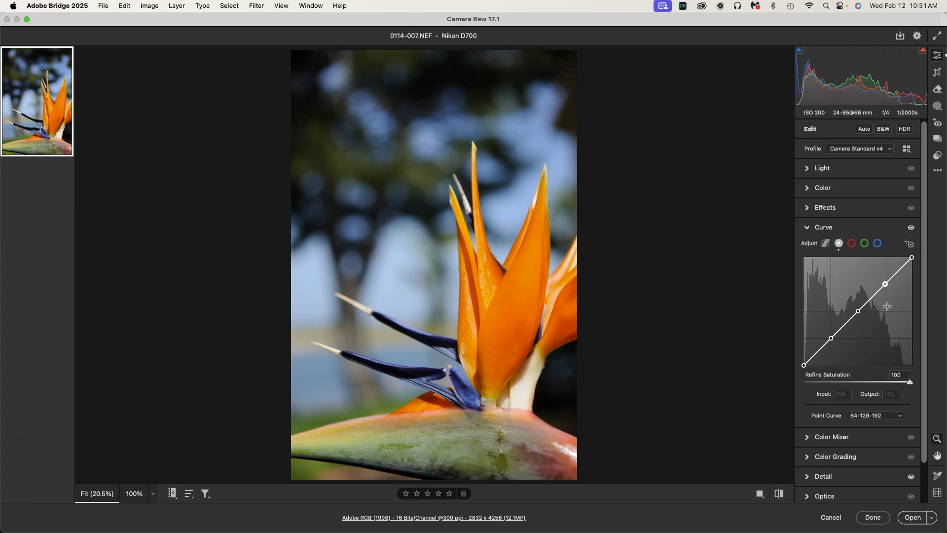
key("ctrl+Tab")
key("ctrl+Tab")
key("ctrl+Tab")
key("shift+Up")
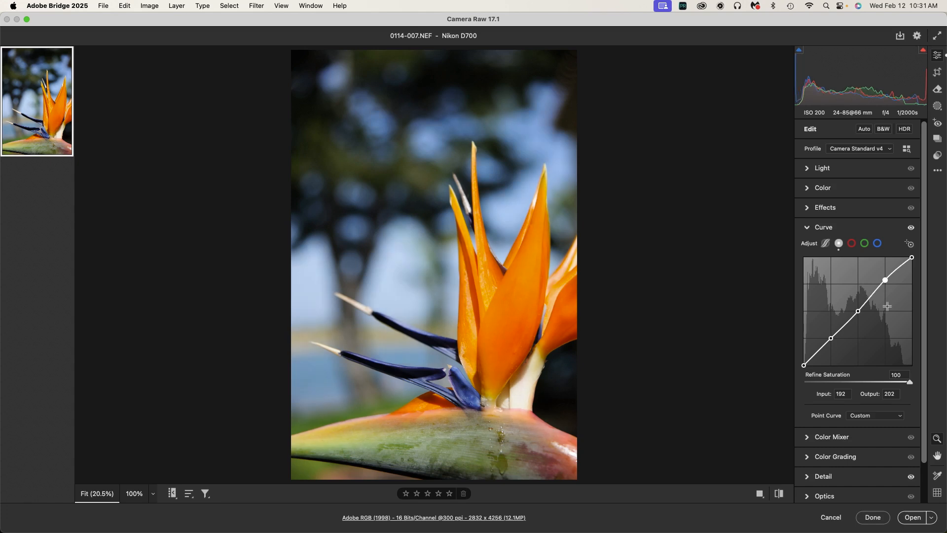
Step: Select the shadow curve point at input 64 and lower its output to 54
key("ctrl+Tab")
key("ctrl+Tab")
key("ctrl+Tab")
key("shift+Down")
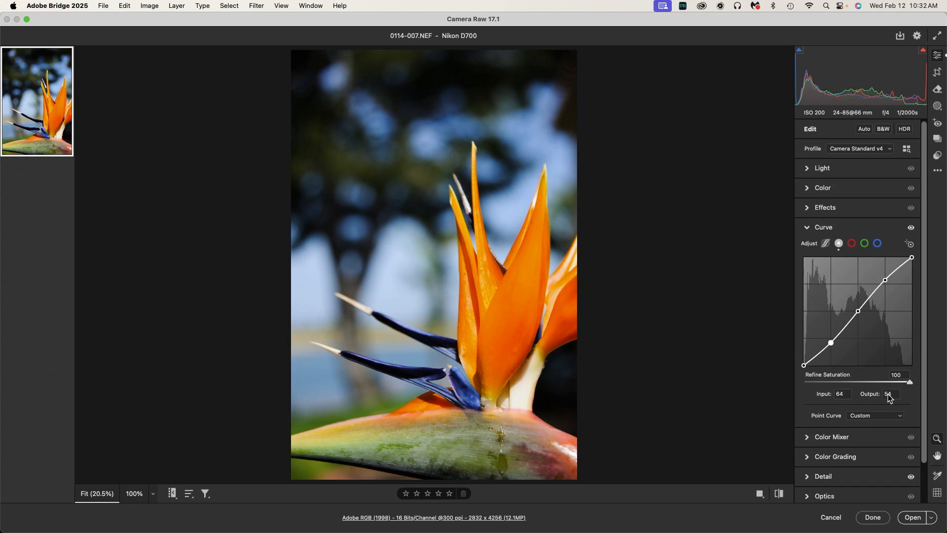
key("ctrl+Tab")
key("ctrl+Tab")
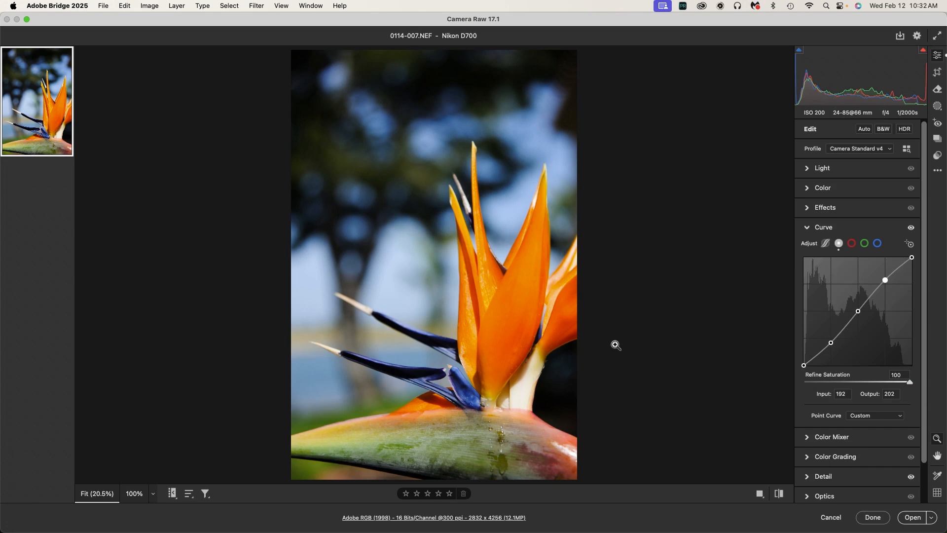
Step: Save the contrast curve as a preset named 54-128-202 in the Curves folder
left_click(875, 416)
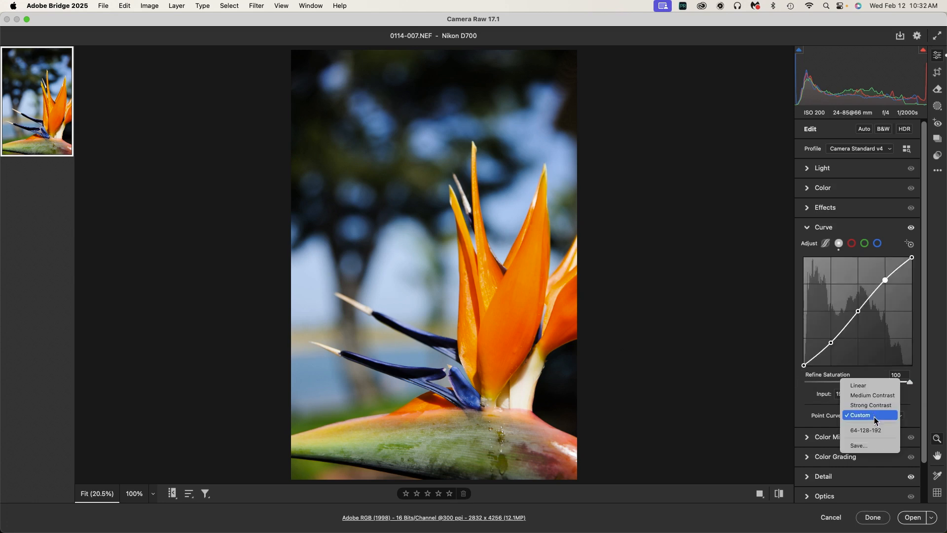
left_click(871, 445)
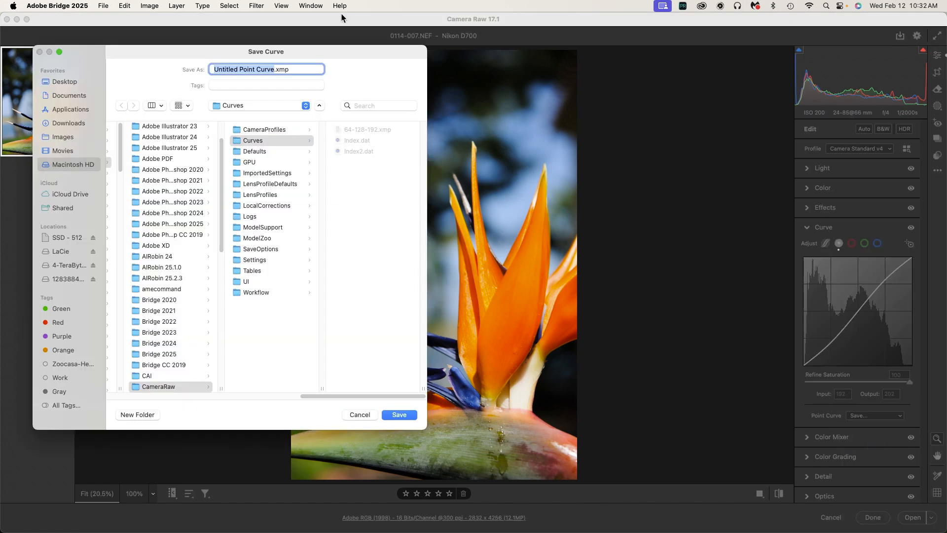
left_click_drag(346, 49, 593, 99)
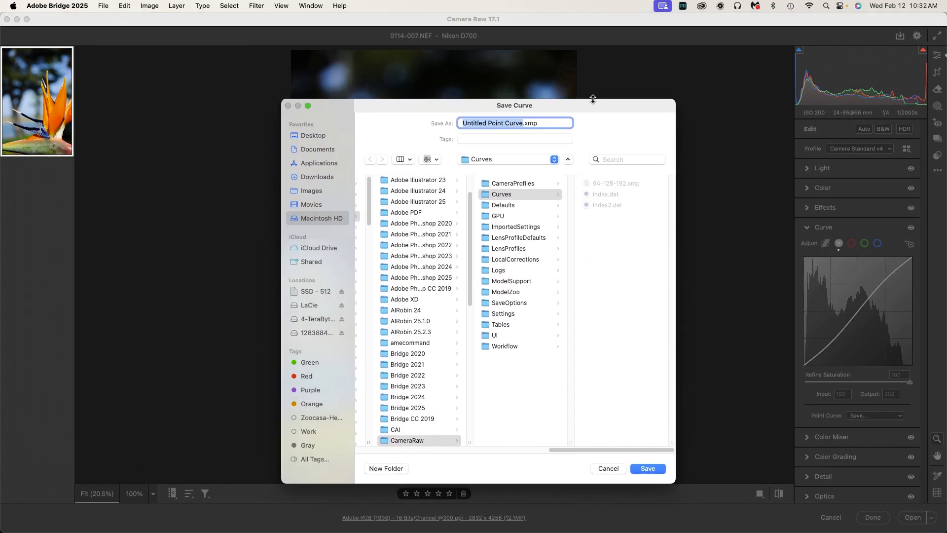
type("54")
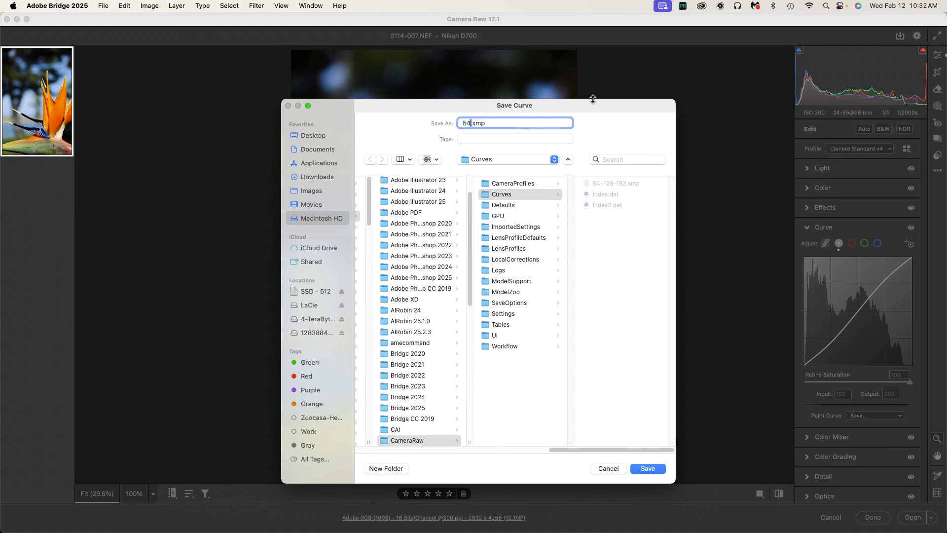
type("-128-202")
left_click(648, 469)
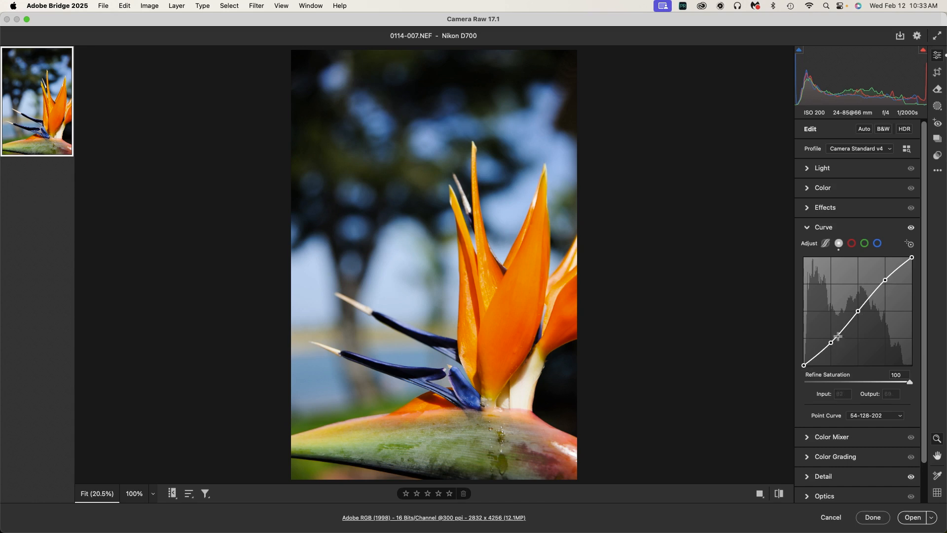
Step: Remove the highlight point from the curve and add four new points, two above the midtone point and two around the shadow point
left_click(885, 280, "super")
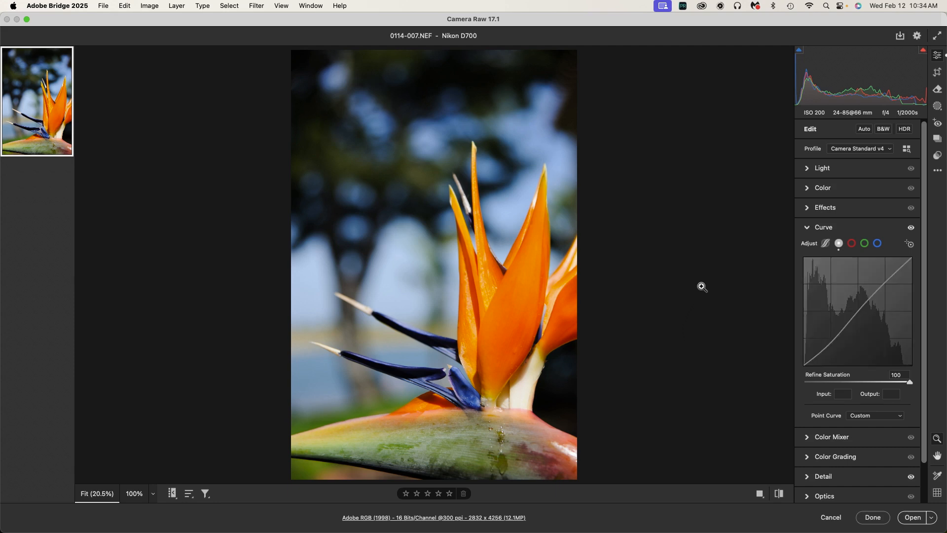
left_click(877, 289)
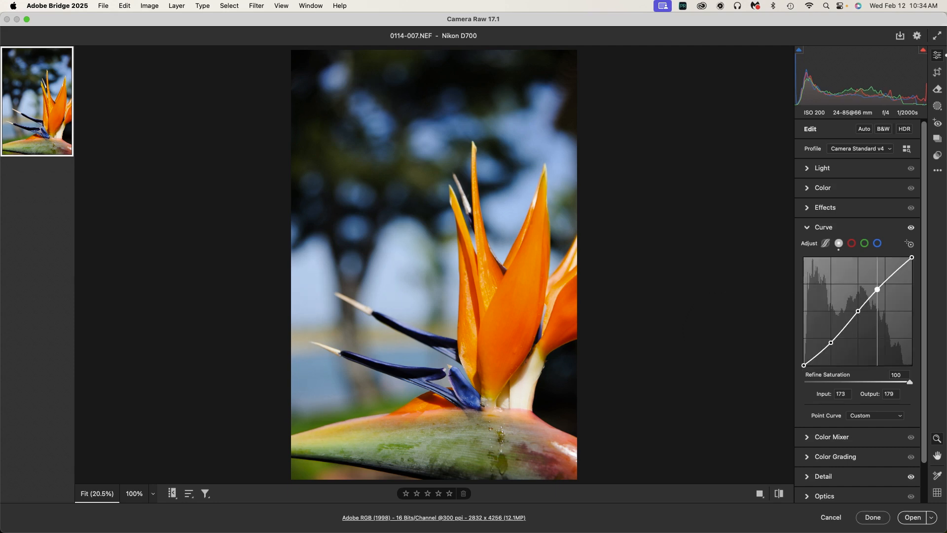
left_click(893, 273)
left_click(844, 329)
left_click(819, 353)
Step: Reshape the curve by lowering the shadow point to about 67/41, raising the midtone point slightly and moving the uppermost inner point to about 203/228
left_click_drag(830, 342, 831, 348)
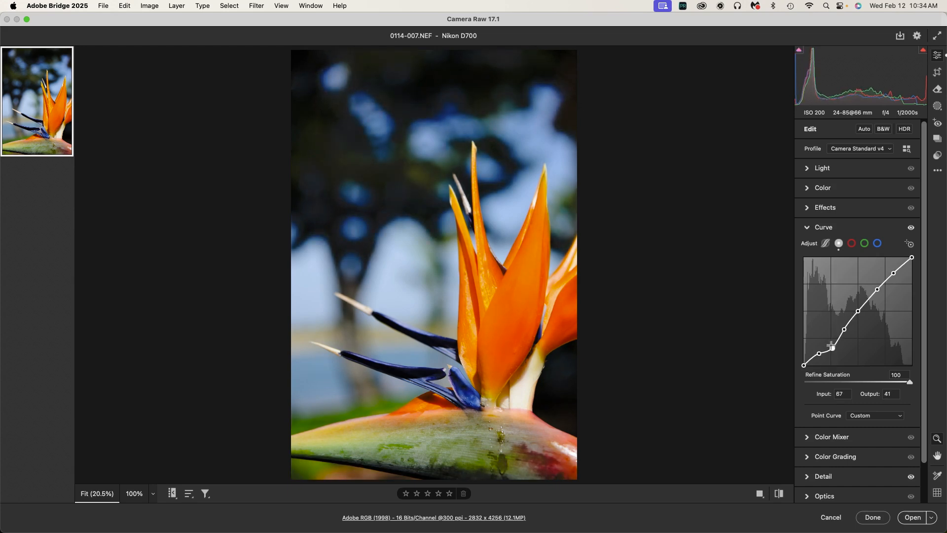
left_click_drag(858, 311, 857, 308)
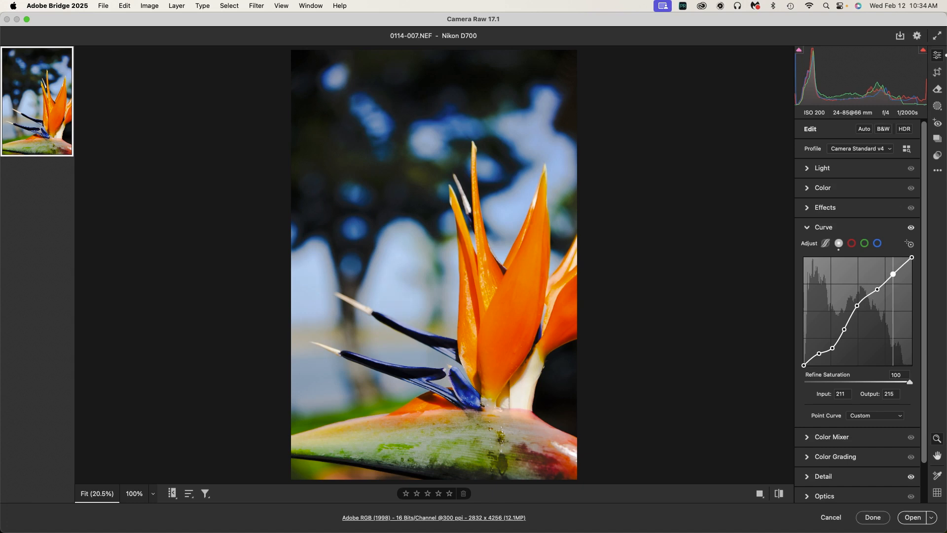
left_click_drag(893, 272, 889, 269)
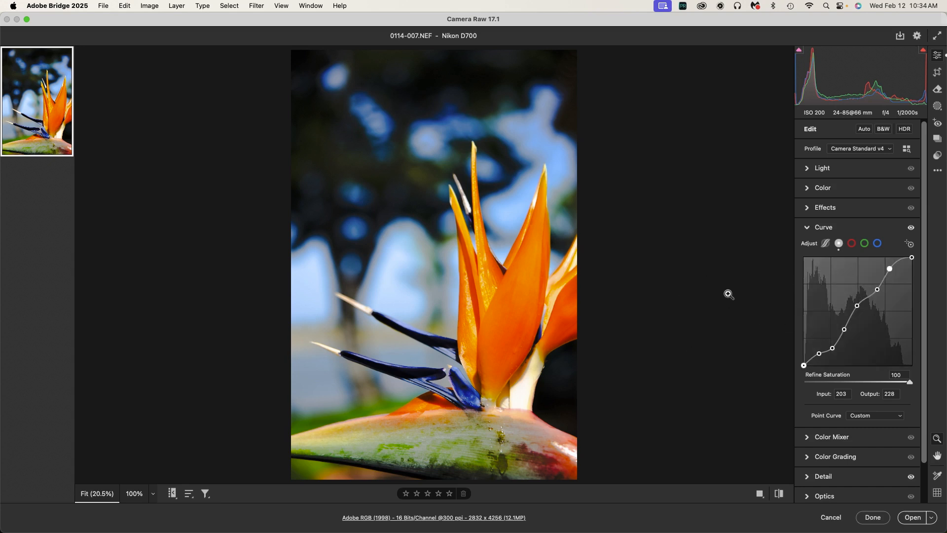
Step: Reset the curve adjustments to linear and activate the on-image targeted adjustment tool for the curve
key("alt")
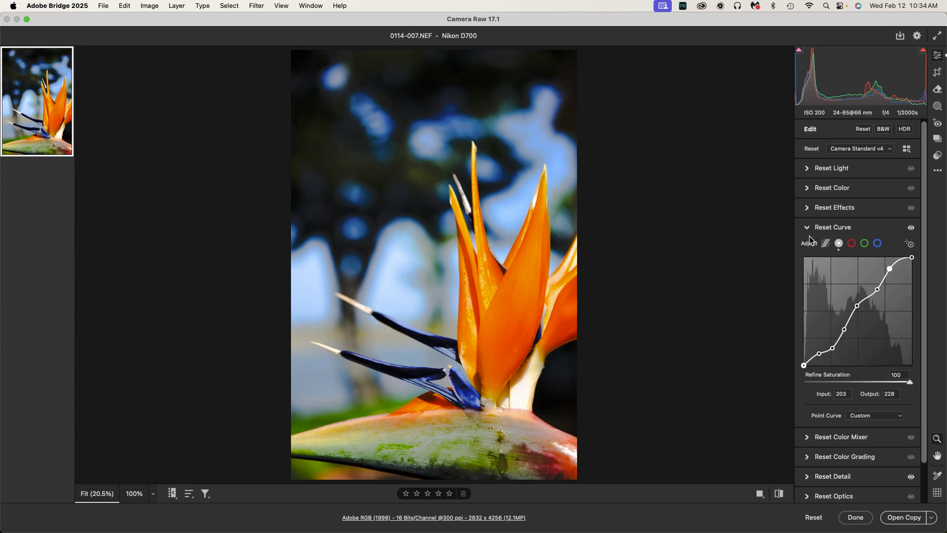
left_click(843, 231, "alt")
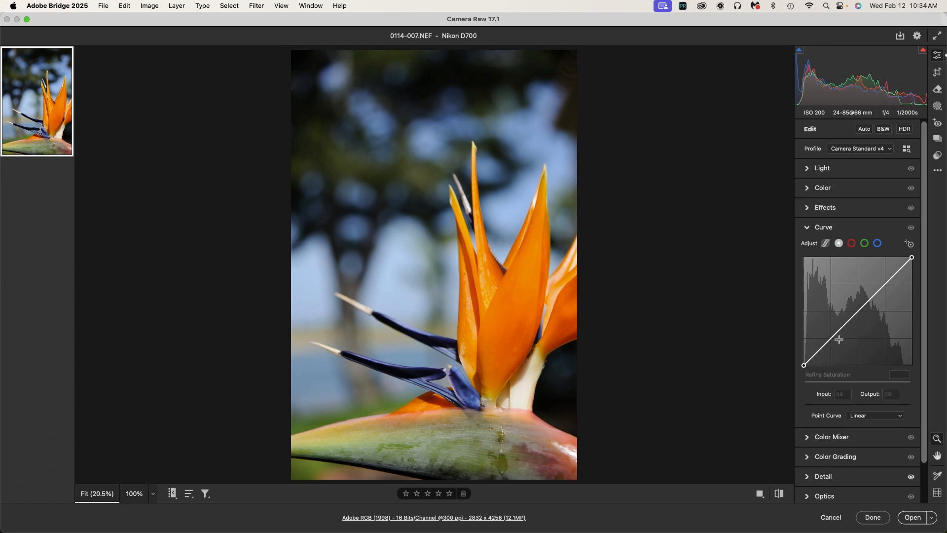
left_click(910, 245)
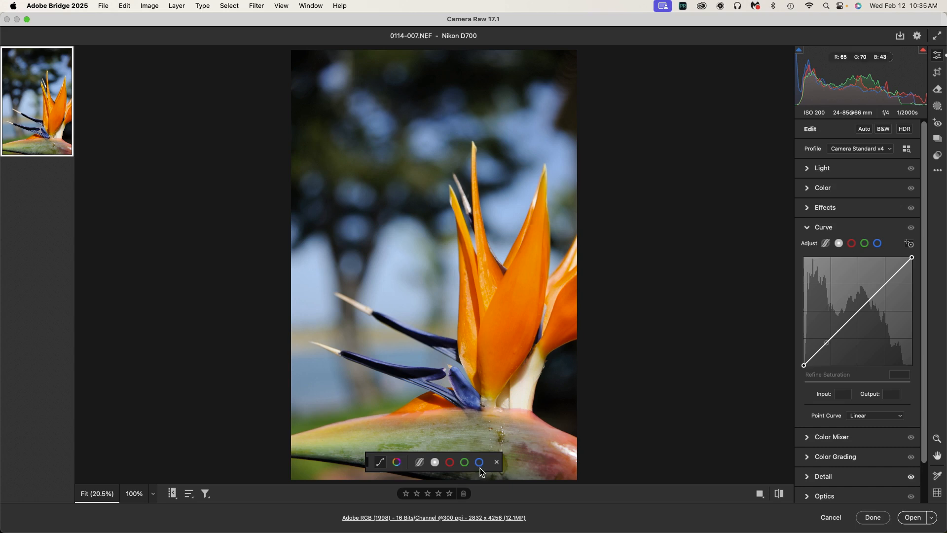
left_click(397, 463)
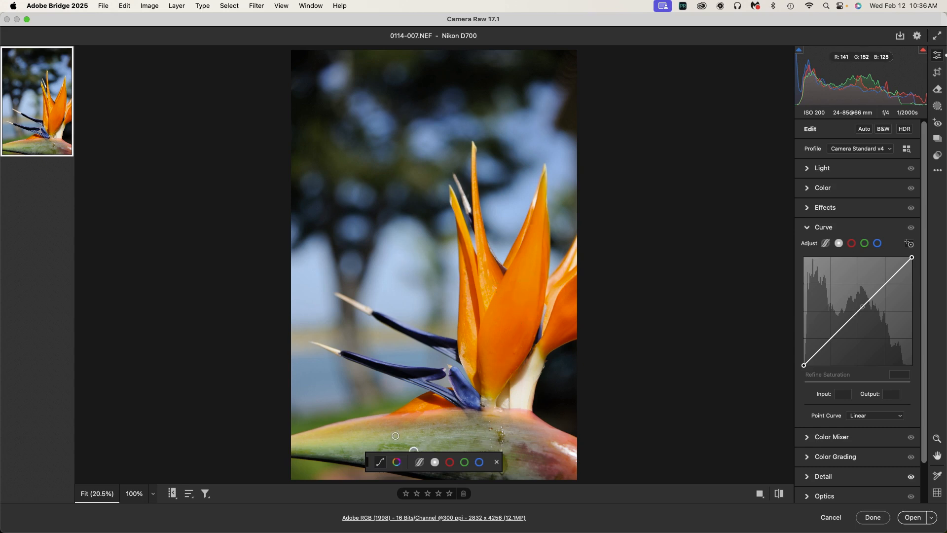
Step: Use on-image adjustment on the bright blue background to place a highlight curve point at input 211 with output 200
left_click(413, 271)
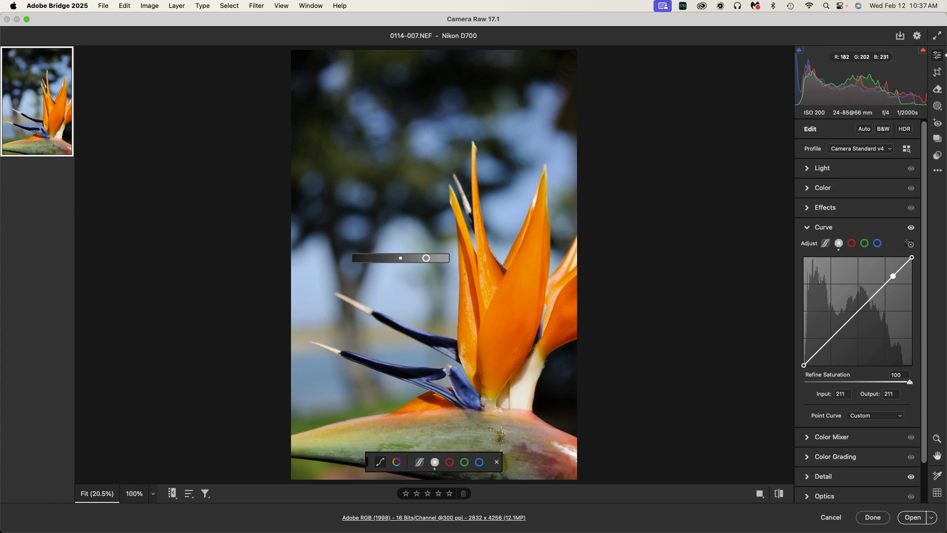
left_click_drag(400, 258, 380, 257)
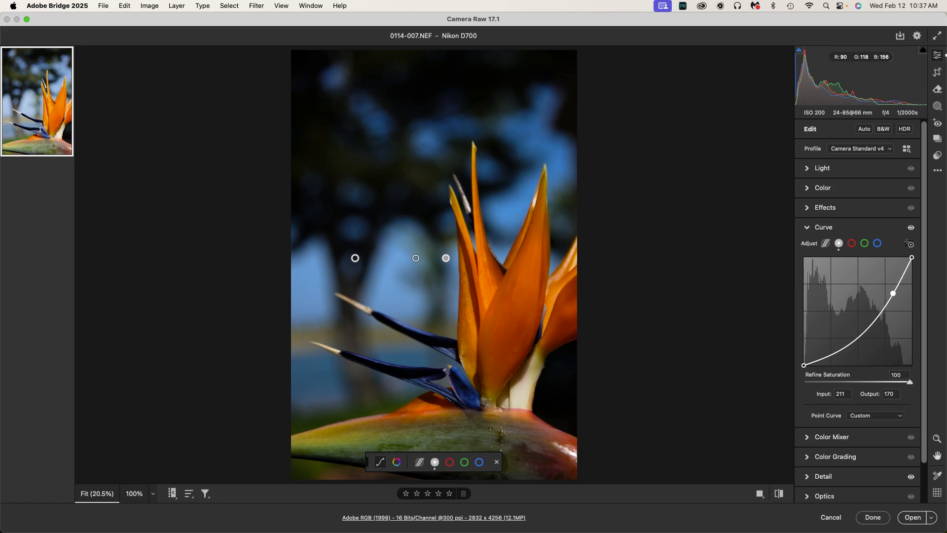
left_click_drag(416, 258, 414, 258)
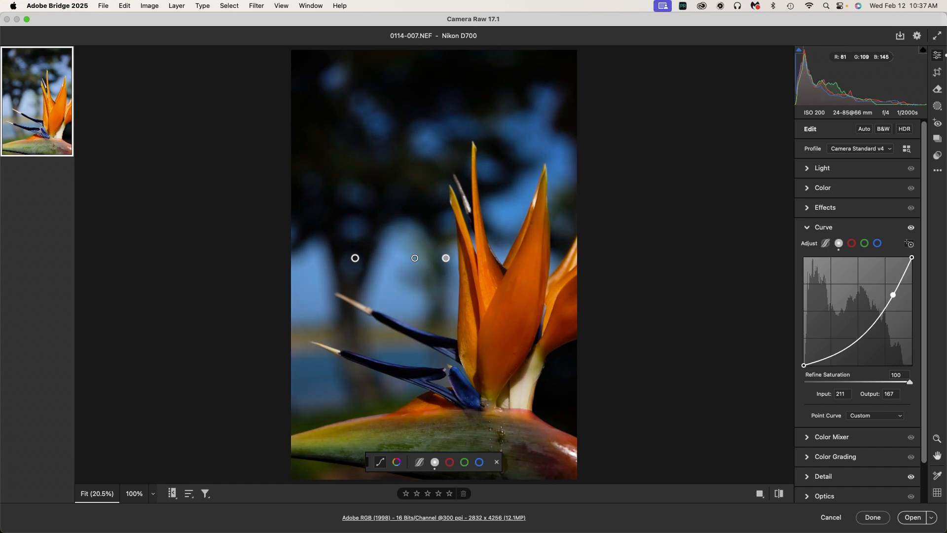
mouse_move(415, 257)
left_mouse_down()
mouse_move(435, 258)
mouse_move(391, 257)
mouse_move(426, 258)
left_mouse_up()
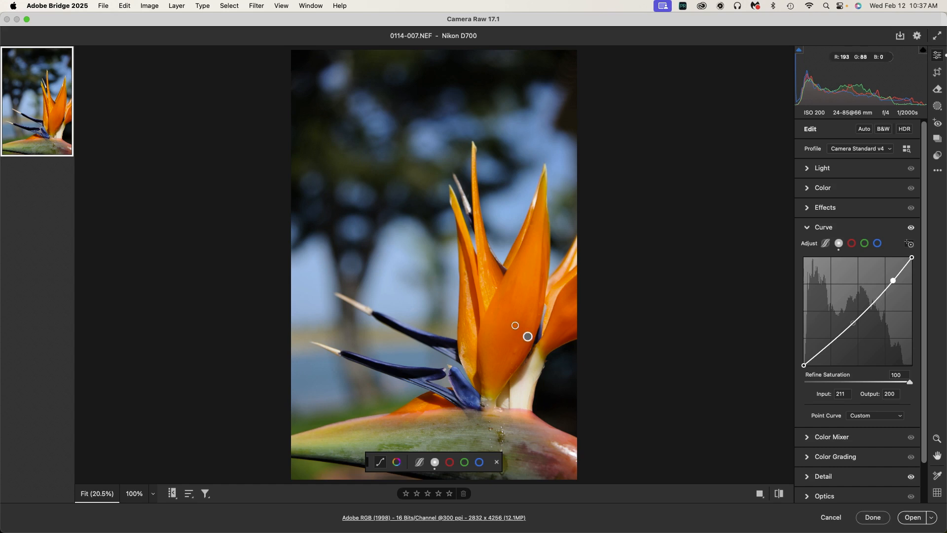
Step: Darken the orange petal on-image to set a midtone point at 116/75, and shift the black point to 10/0 from the dark foliage
left_click_drag(514, 325, 496, 324)
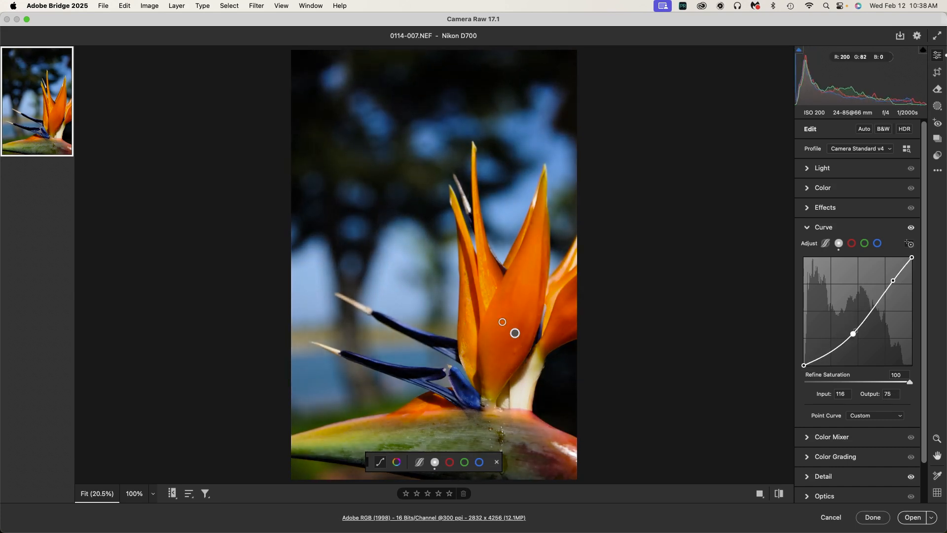
left_click_drag(389, 371, 344, 369)
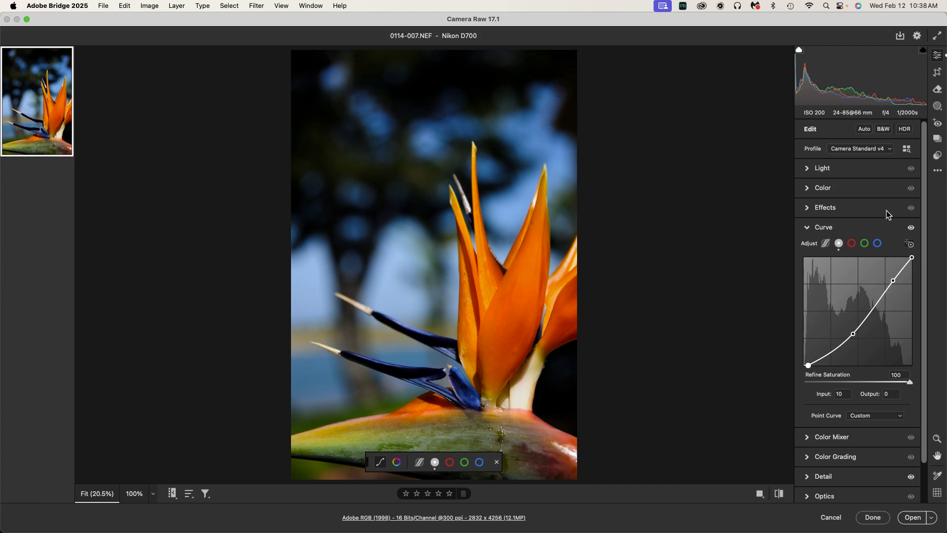
Step: Compare the photo with and without the curve adjustments by toggling their visibility, leaving them enabled
left_click(911, 228)
left_click(911, 229)
left_click(910, 229)
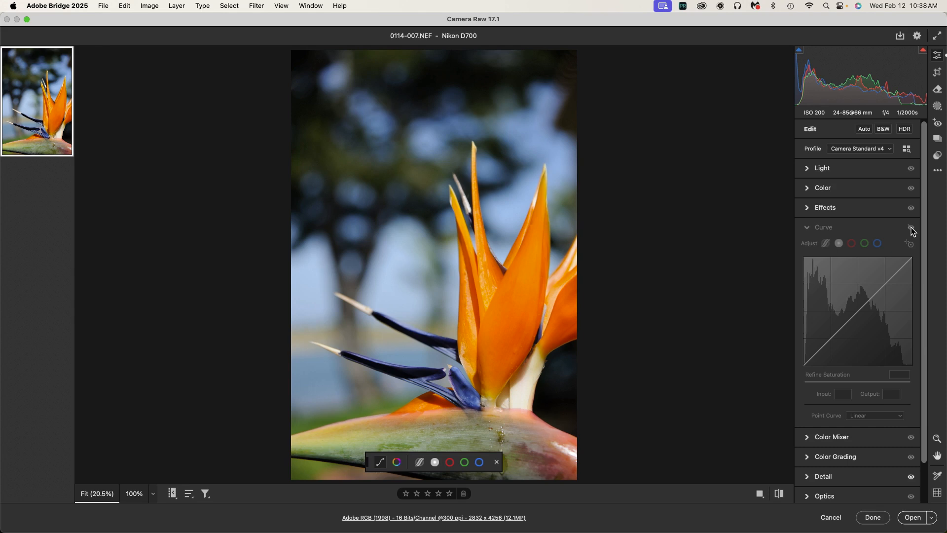
left_click(911, 228)
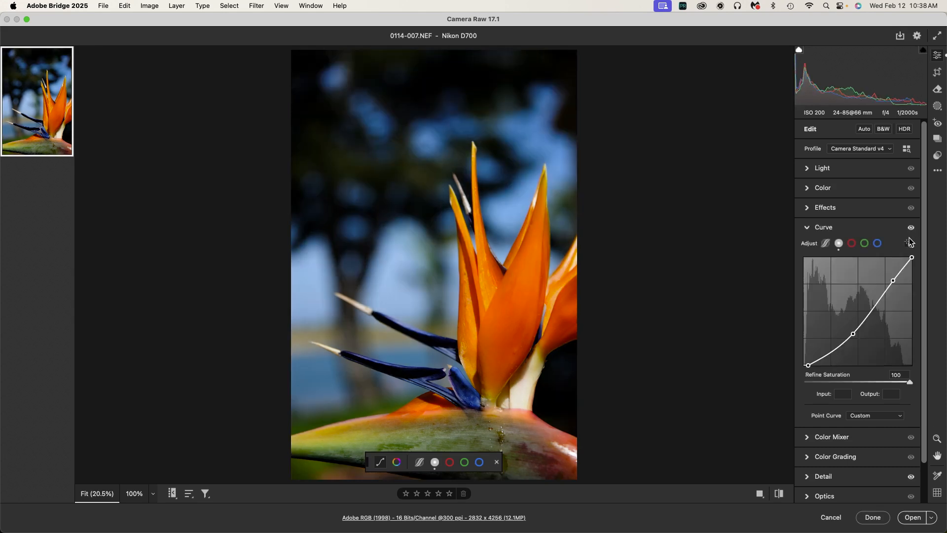
Step: Raise the midtone curve point's output to 85, and try Refine Saturation at 0 before restoring it to 100
left_click(845, 336)
key("shift+Up")
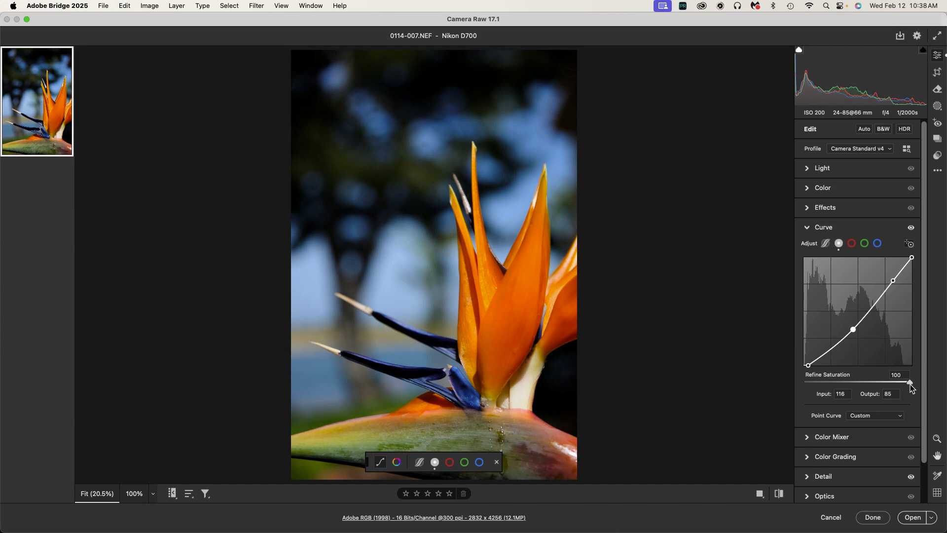
left_click_drag(910, 384, 805, 387)
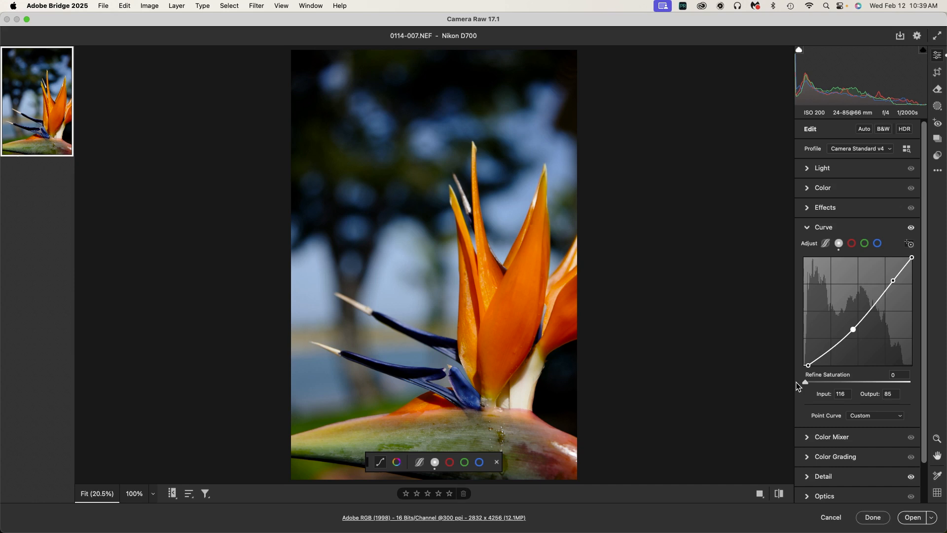
left_click_drag(805, 384, 932, 387)
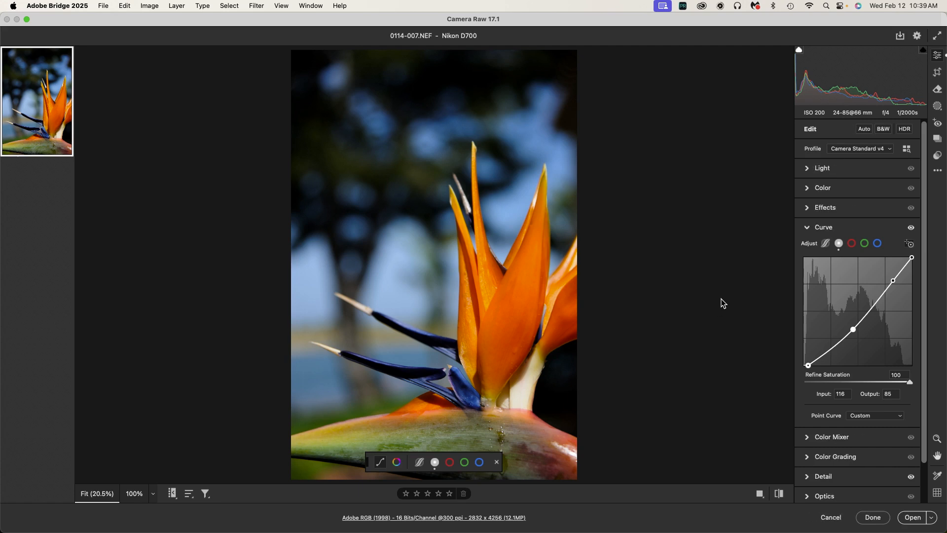
Step: Reset the curve adjustments to linear and expand the Color Mixer settings in place of the curve
left_click(840, 228, "alt")
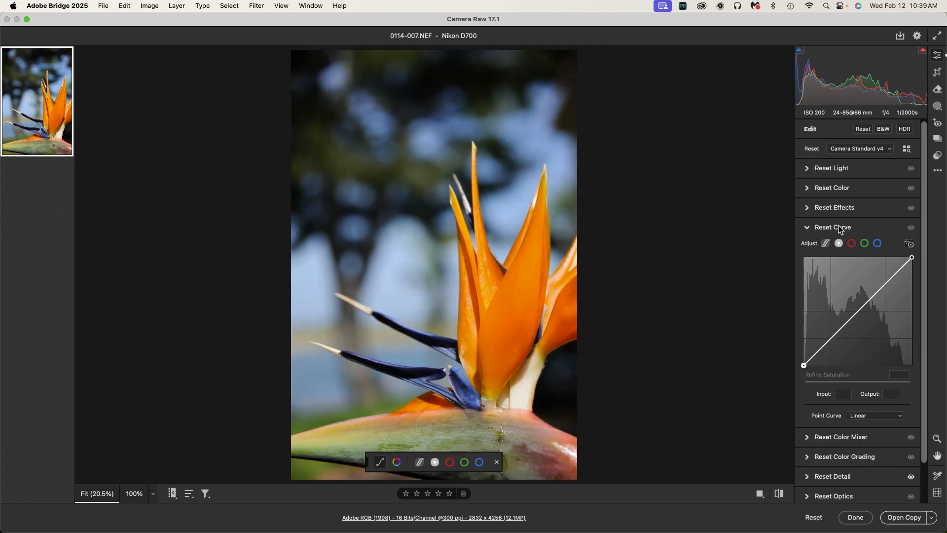
left_click(808, 230)
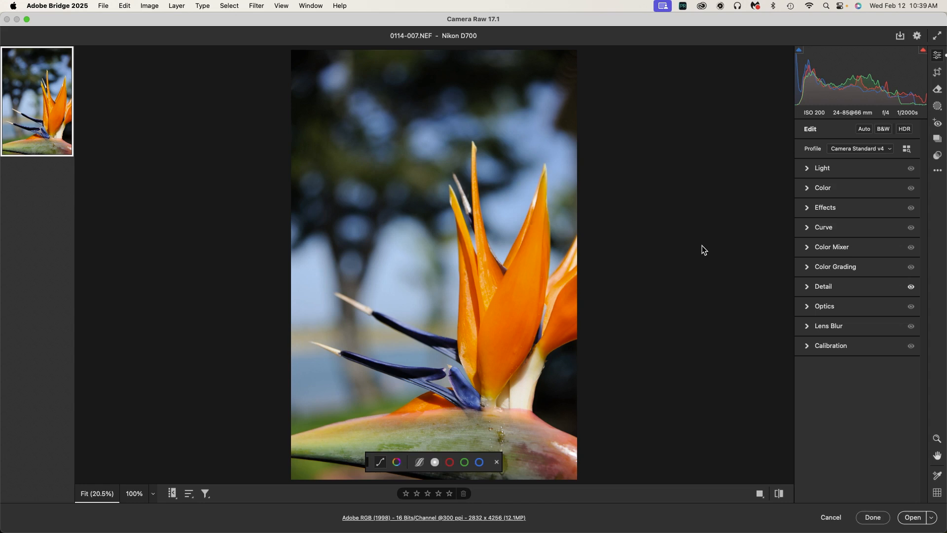
left_click(809, 250)
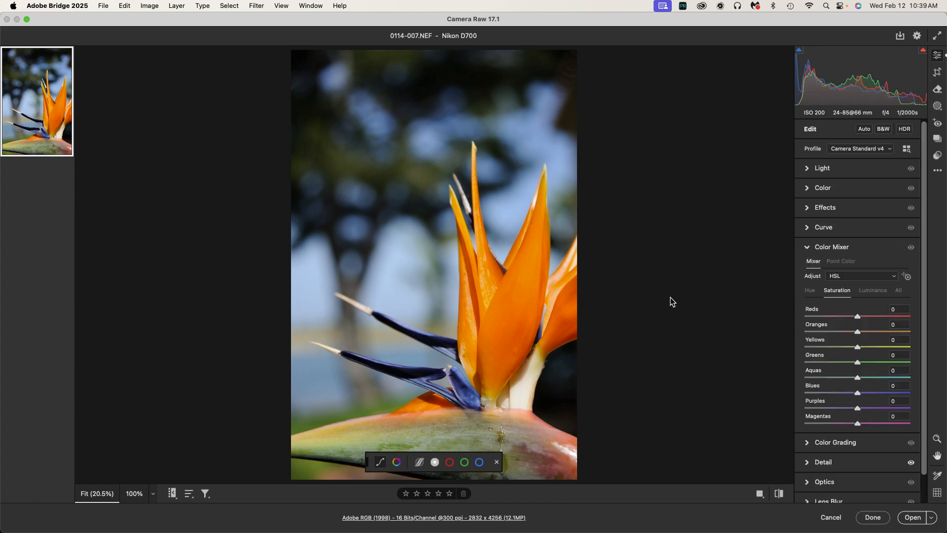